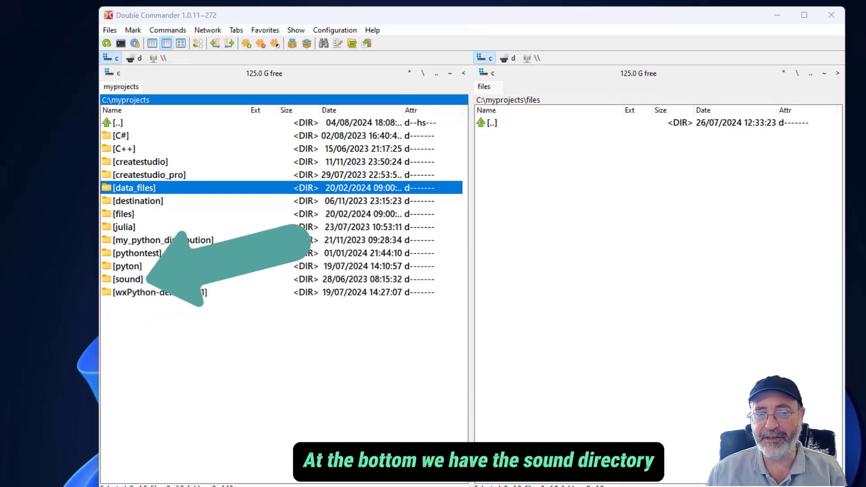
Quick-search 'so' in the left panel to jump to the sound folder.
click(638, 17)
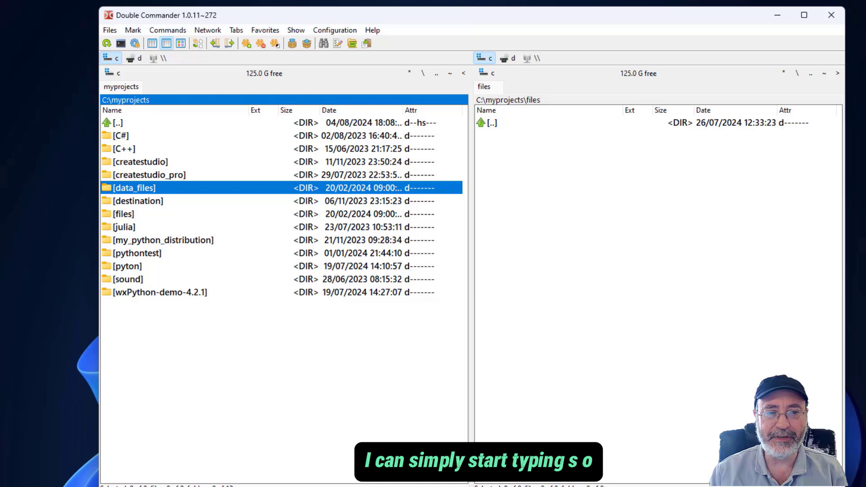
text(s)
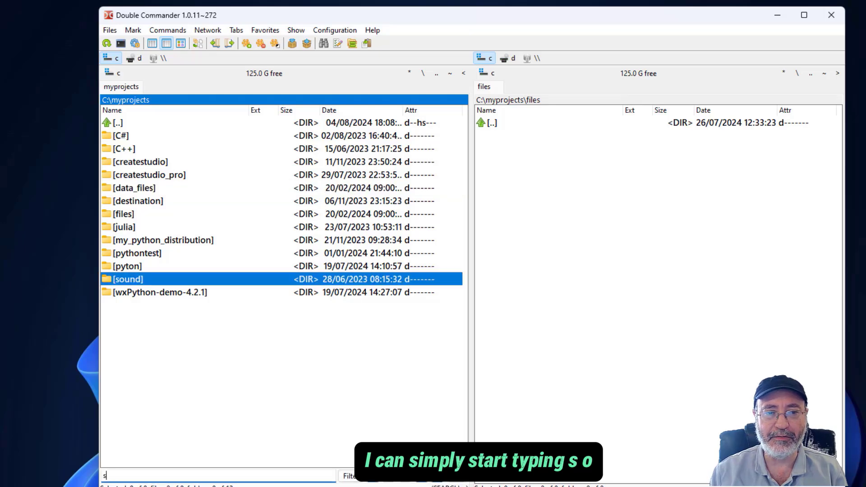
text(o)
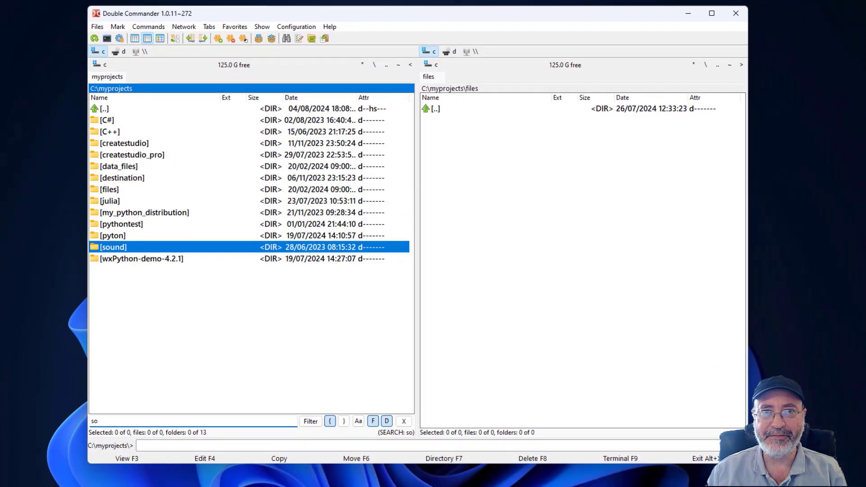
text(data)
Turn off the '{' start-of-name match, turn on '}', and find destination with 'tio'.
key(Escape)
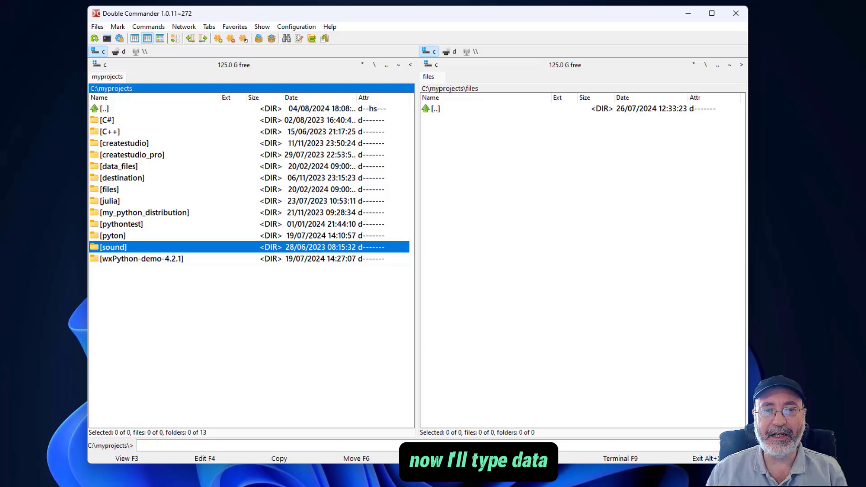
text(da)
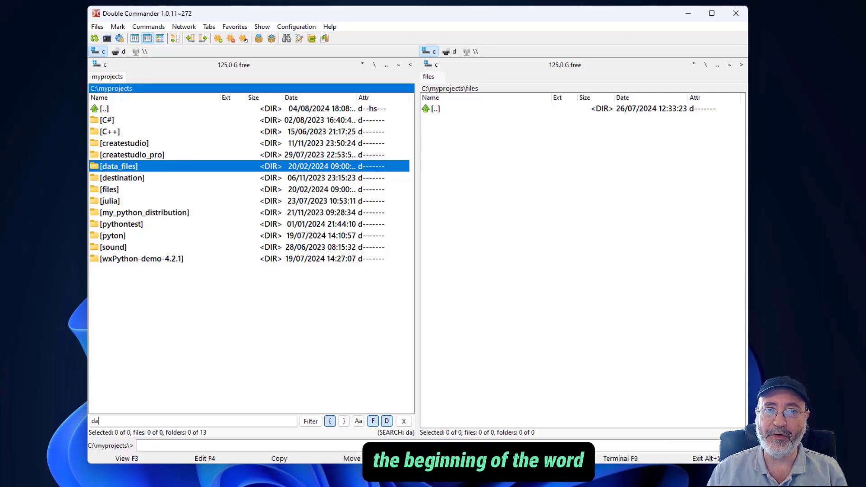
click(331, 422)
click(344, 422)
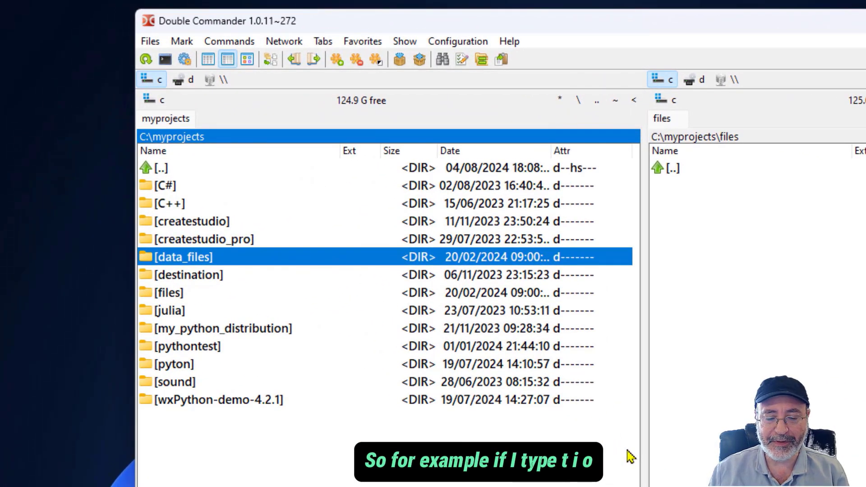
text(tio)
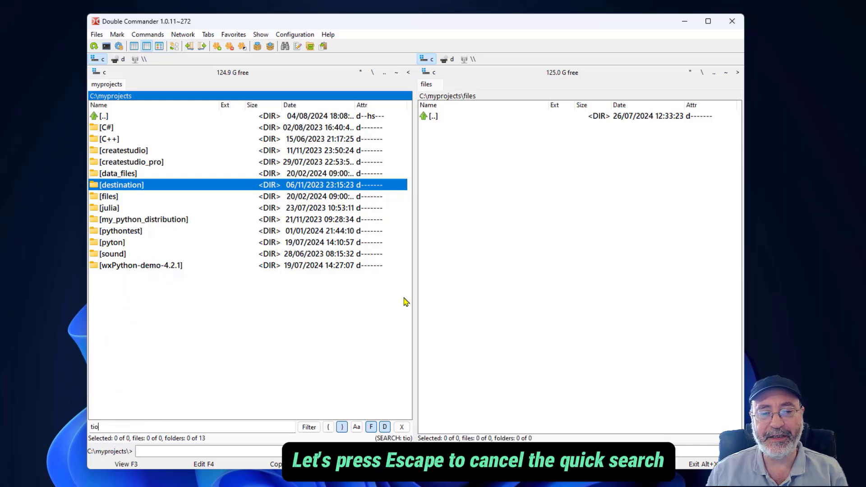
Quick-search mid-name fragments 'sou' and 'un', then 'fil' to land on data_files.
key(Escape)
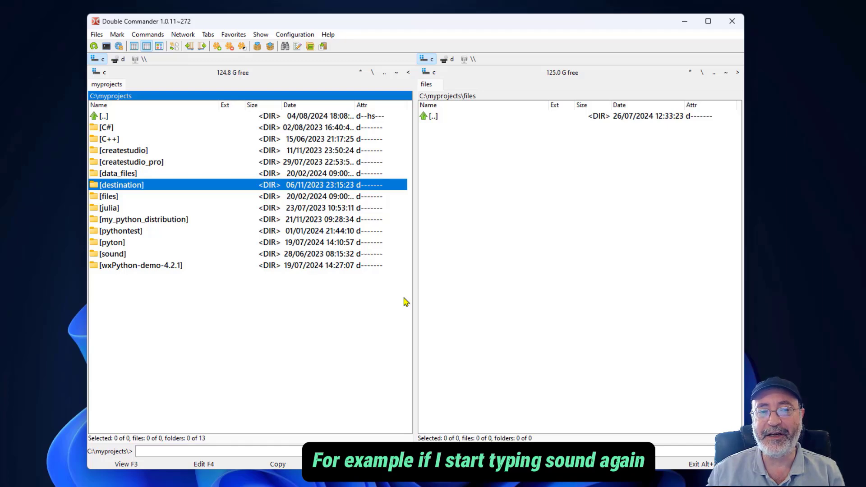
text(sou)
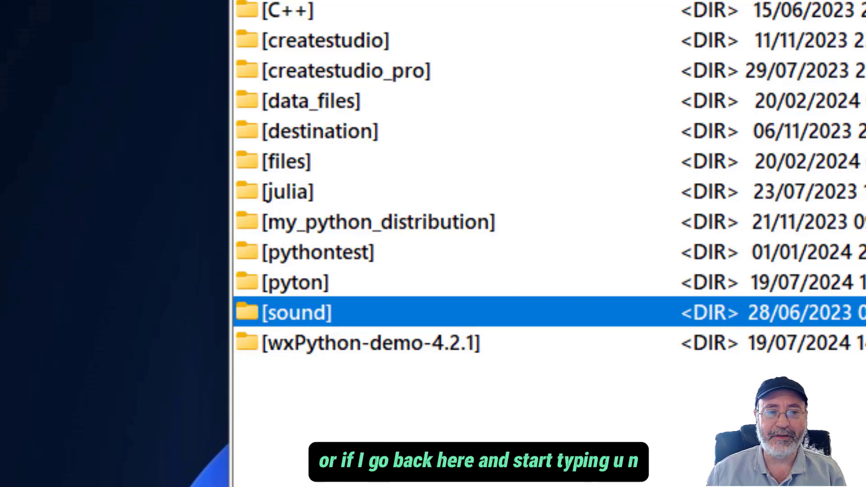
key(Up)
key(Up)
key(Up)
key(Up)
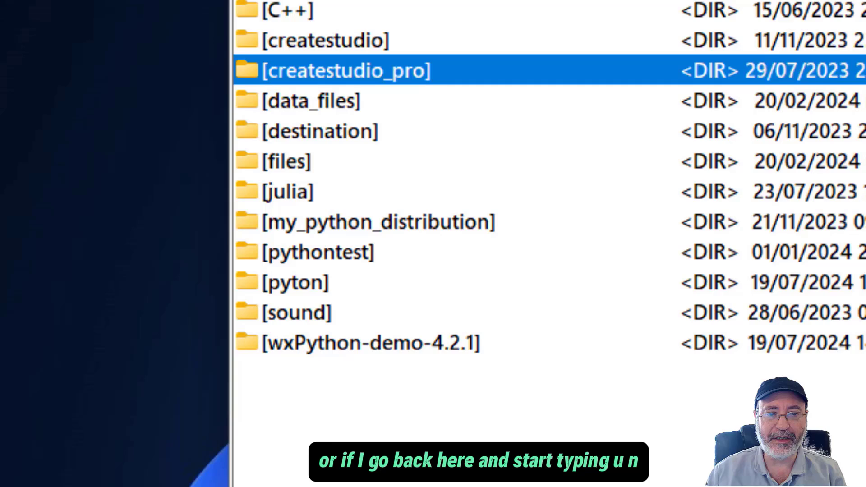
text(un)
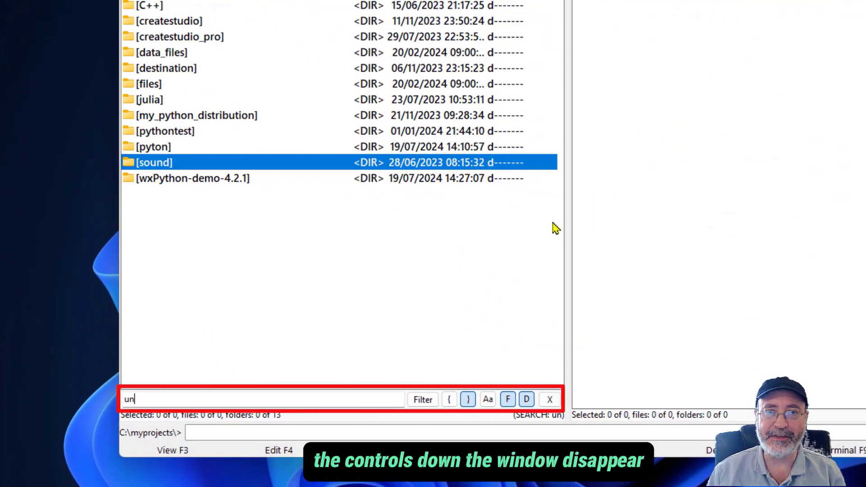
key(Escape)
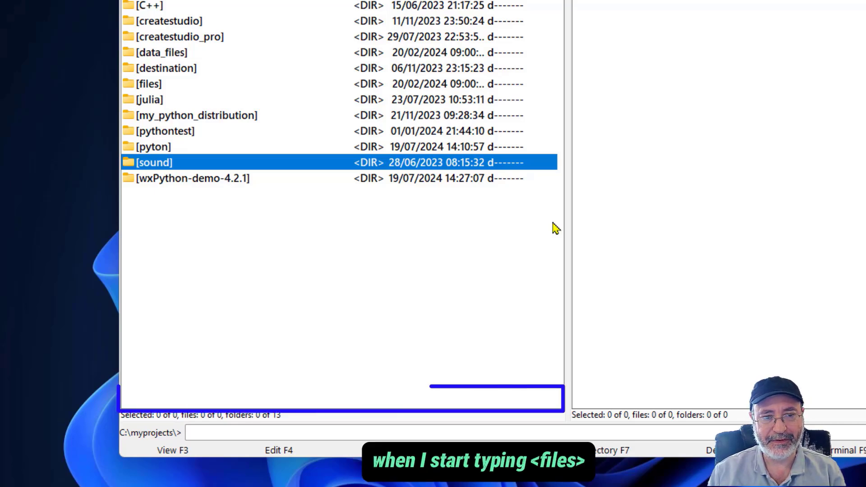
text(fil)
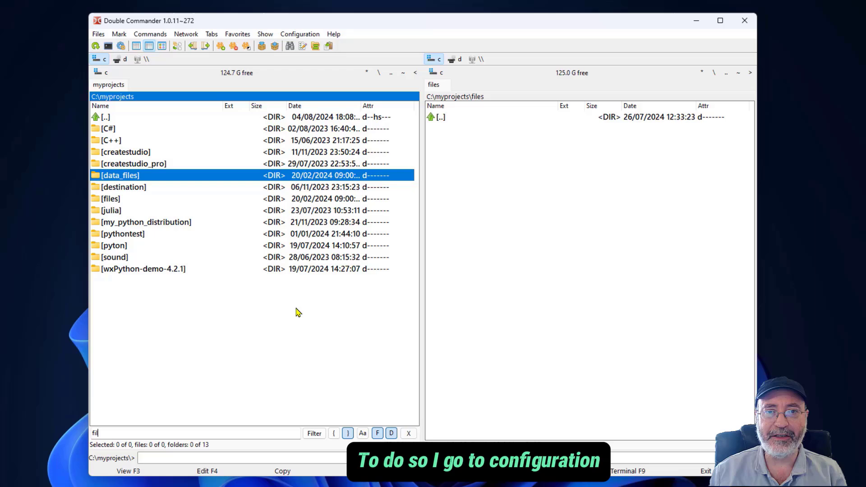
Uncheck Beginning under Options > Quick search/filter and save the change.
click(299, 35)
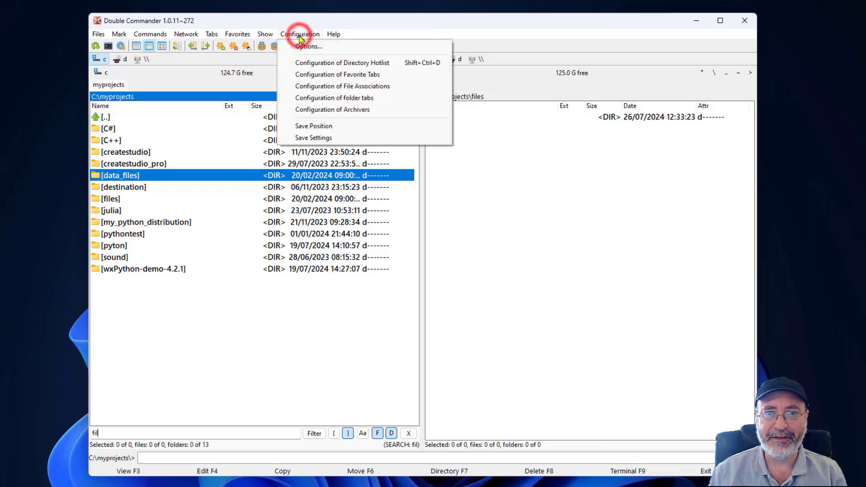
click(305, 46)
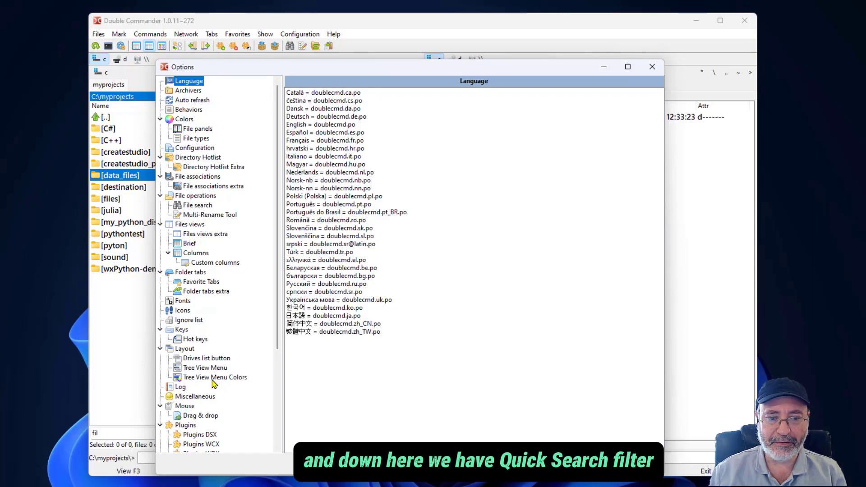
scroll(215, 383, down, 3)
scroll(208, 370, down, 2)
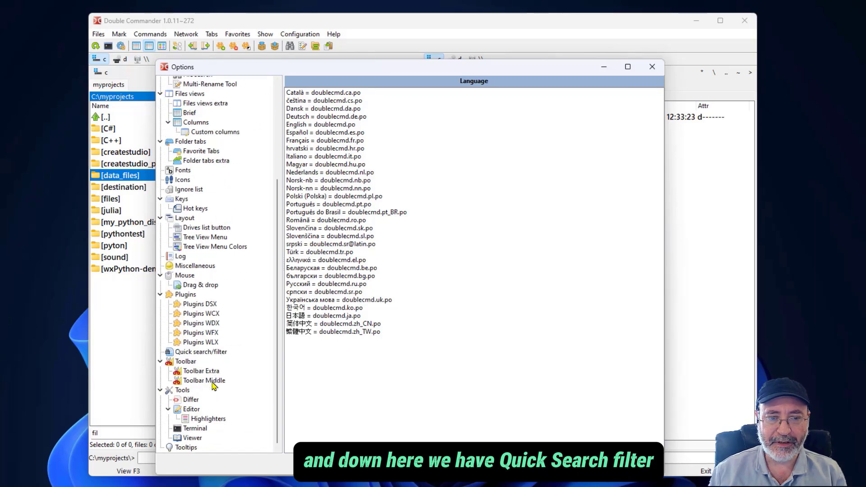
click(199, 352)
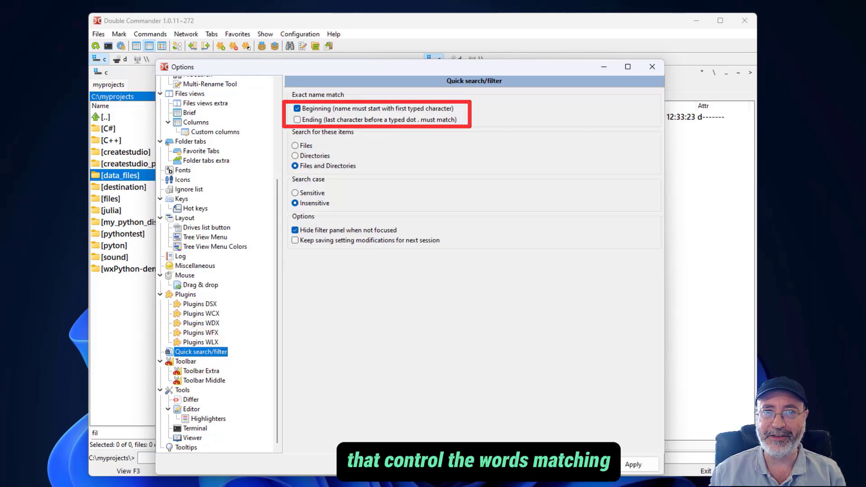
click(298, 108)
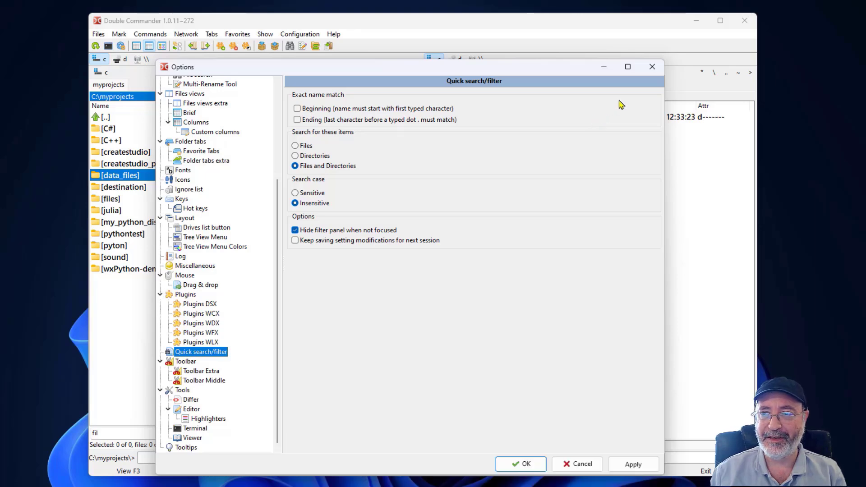
click(653, 68)
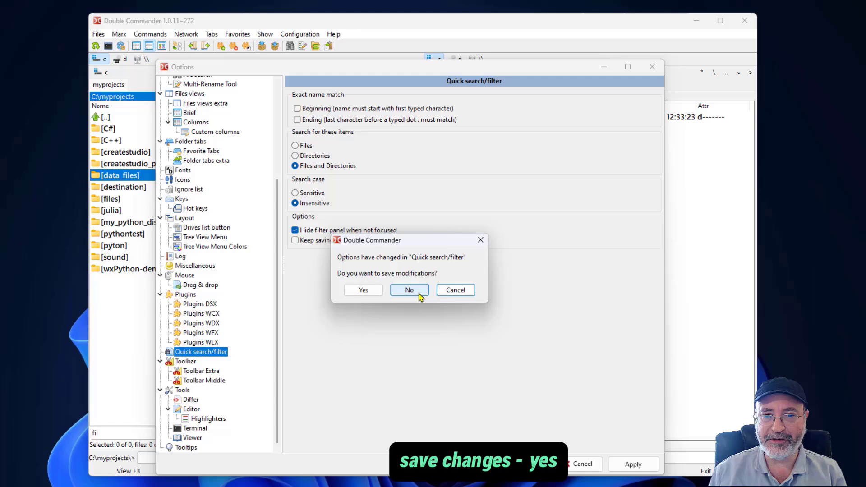
click(363, 290)
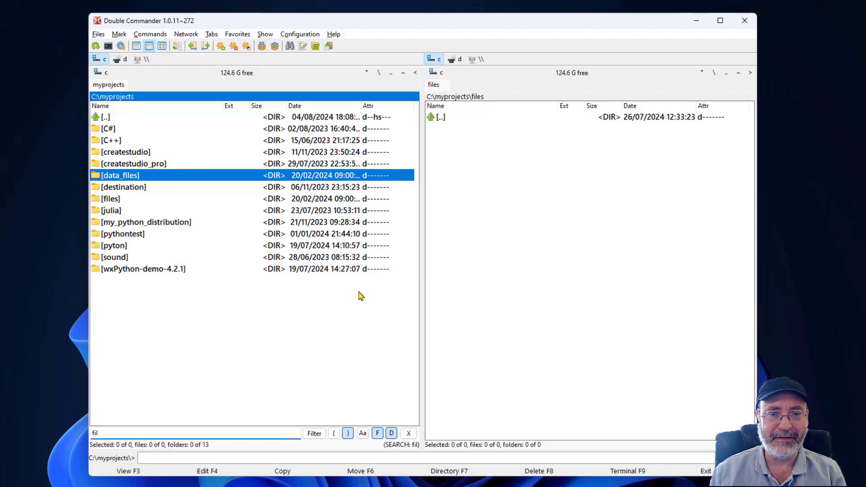
Exit Double Commander with Alt+X and relaunch it from a Start search for 'doubl'.
key(alt+x)
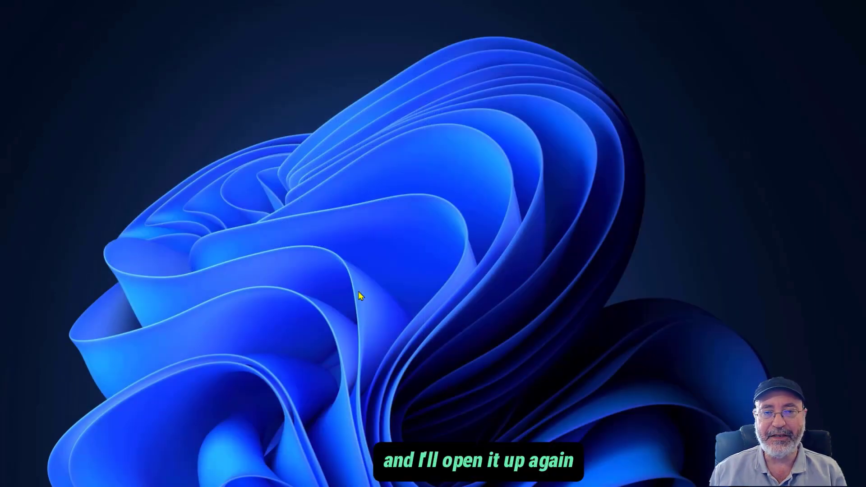
key(super)
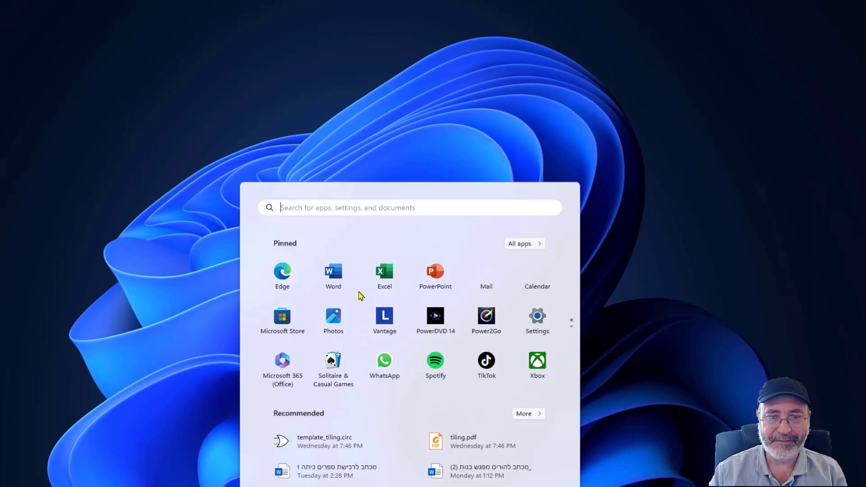
text(doubl)
key(Return)
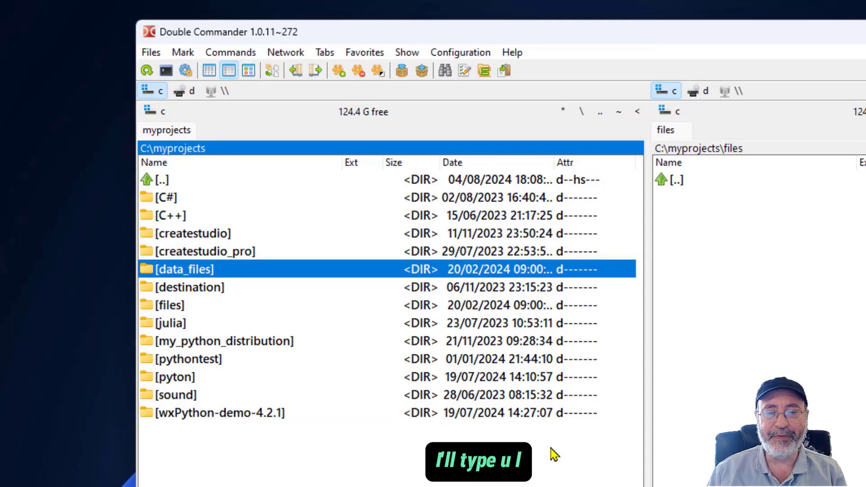
Open the julia folder and quick-search '2' to highlight numbers2.txt.
key(Down)
key(Down)
key(Down)
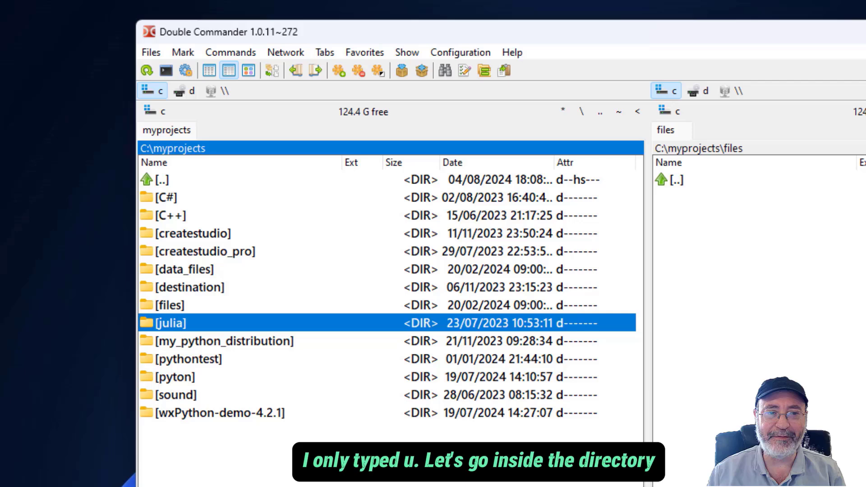
key(Return)
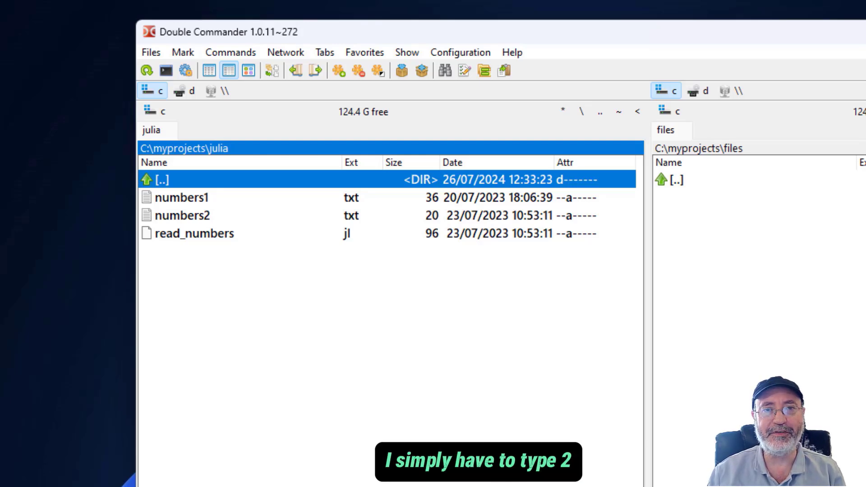
key(2)
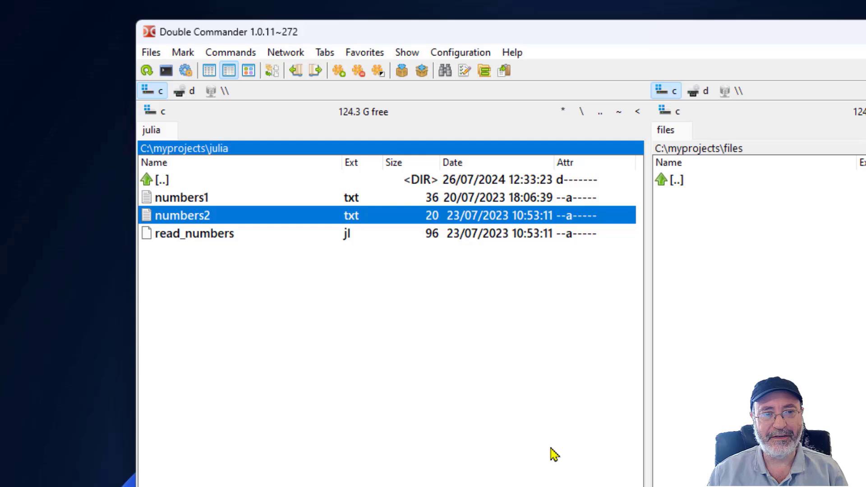